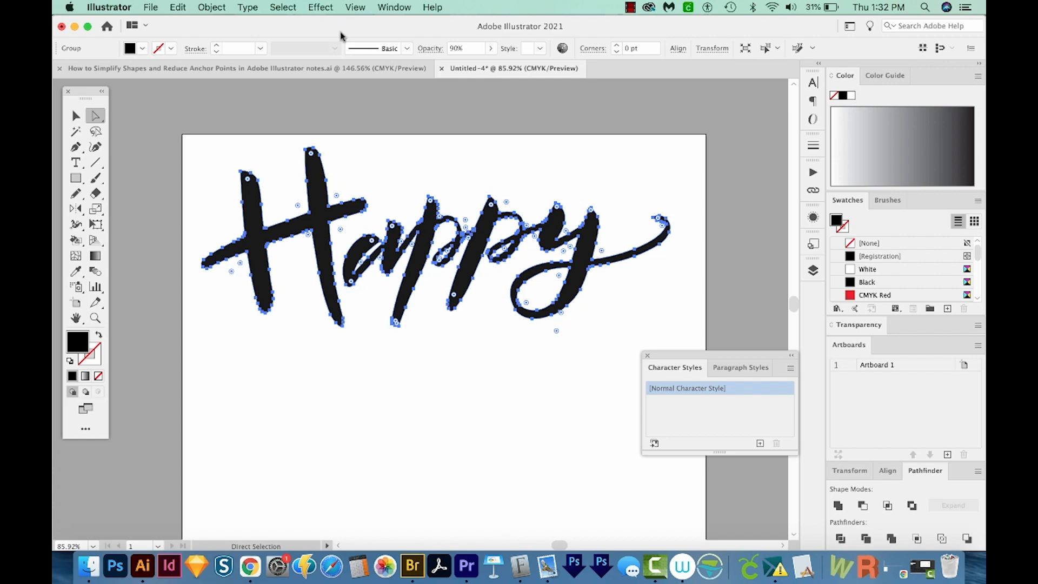
Step: Simplify the paths of the "Happy" lettering, reducing them to 77 anchor points
{"action": "left_click", "coordinate": [215, 7]}
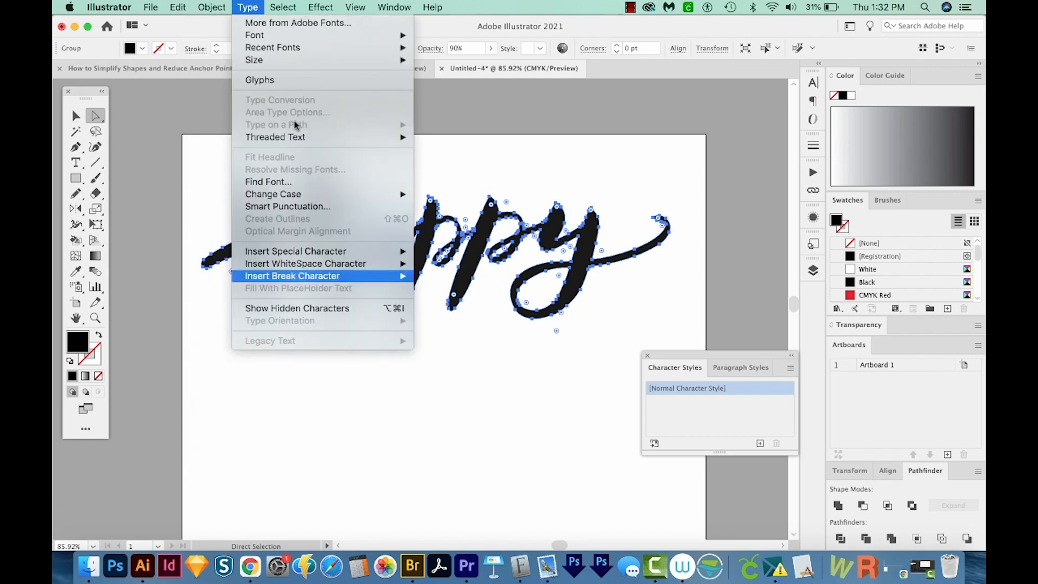
{"action": "mouse_move", "coordinate": [314, 296]}
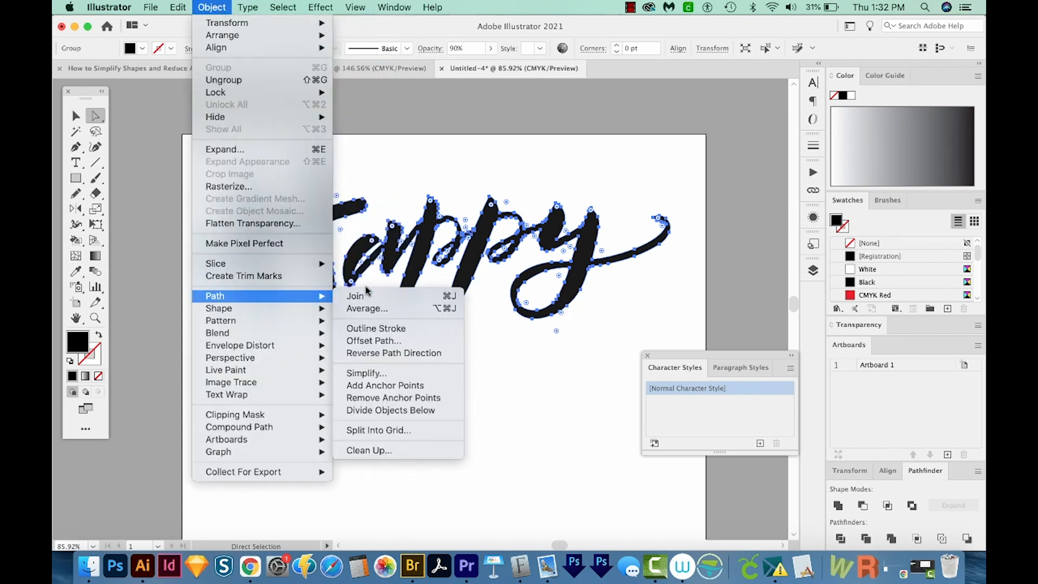
{"action": "left_click", "coordinate": [397, 373]}
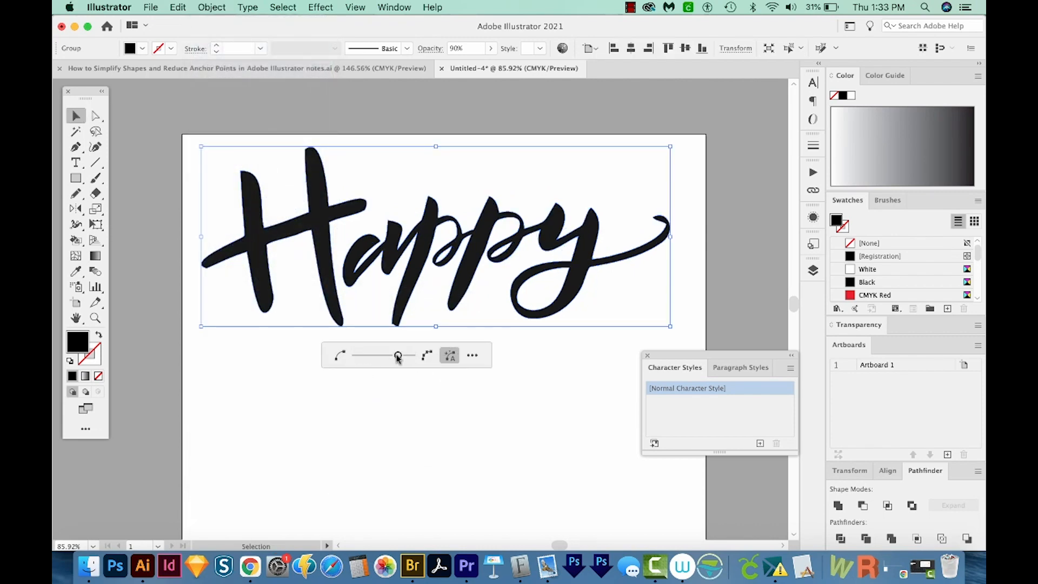
{"action": "left_click_drag", "start_coordinate": [398, 356], "coordinate": [366, 362]}
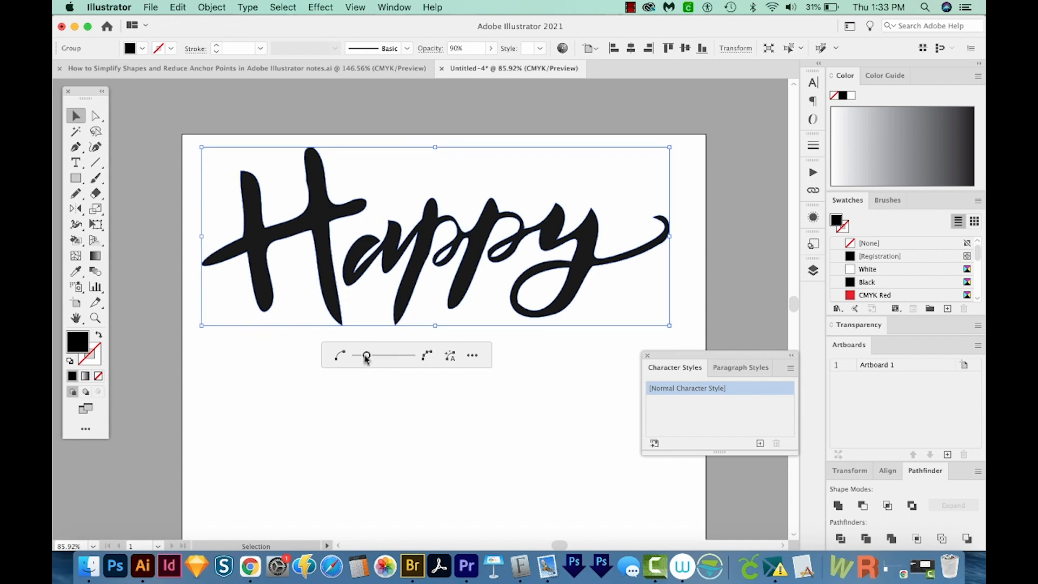
{"action": "left_click_drag", "start_coordinate": [367, 359], "coordinate": [412, 357]}
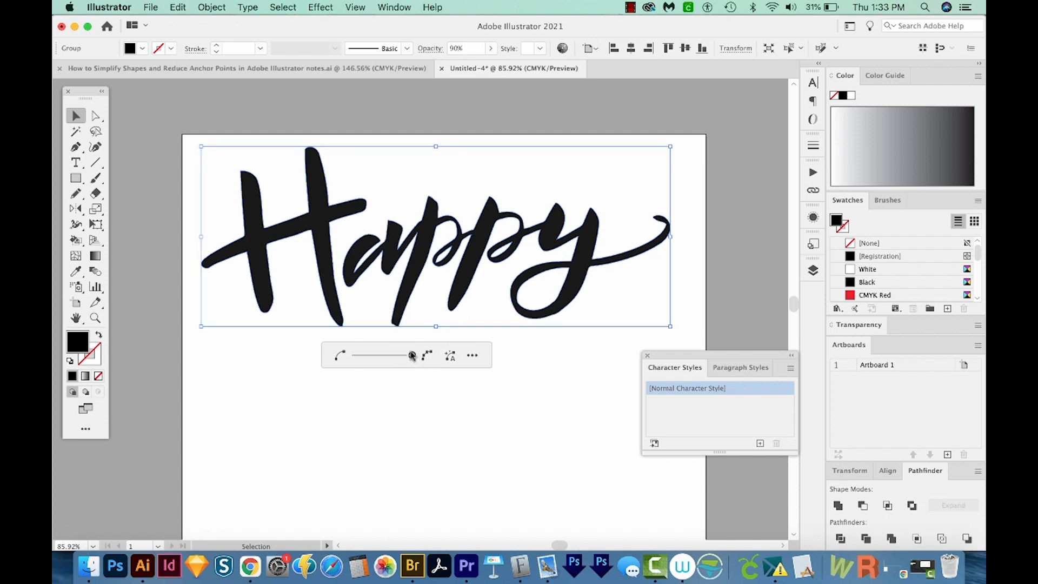
{"action": "left_click_drag", "start_coordinate": [412, 358], "coordinate": [401, 361]}
{"action": "left_click_drag", "start_coordinate": [401, 357], "coordinate": [397, 360]}
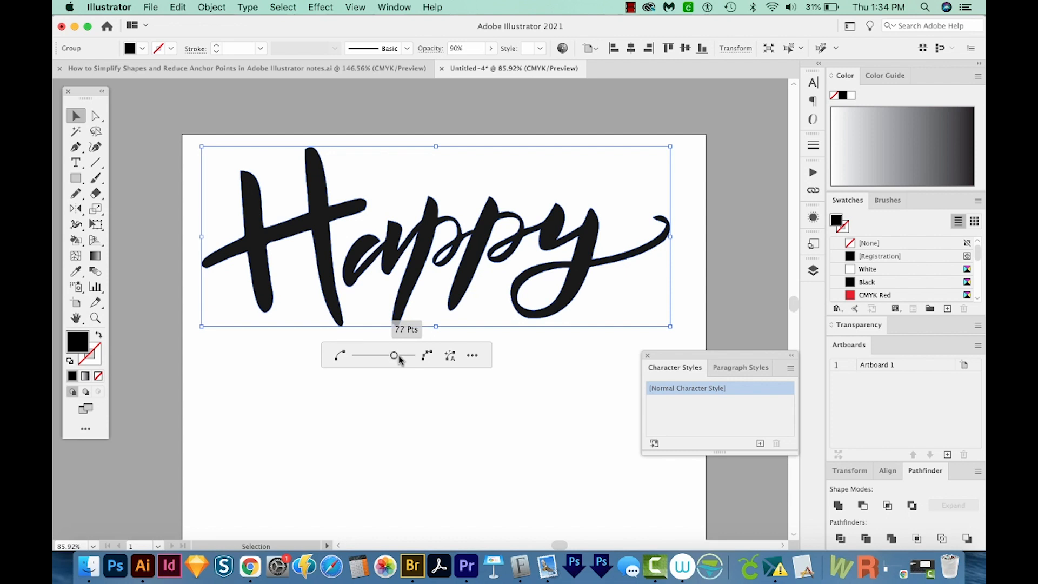
Step: In the detailed Simplify options, set the simplify curve to 64% and the corner point angle threshold to 126°
{"action": "left_click", "coordinate": [472, 357]}
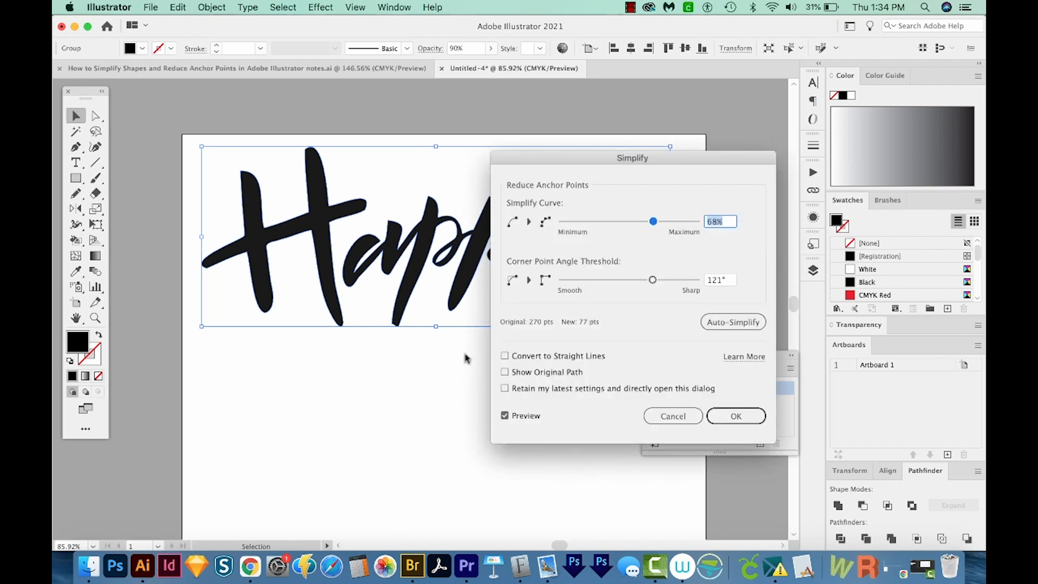
{"action": "left_click_drag", "start_coordinate": [630, 158], "coordinate": [715, 168]}
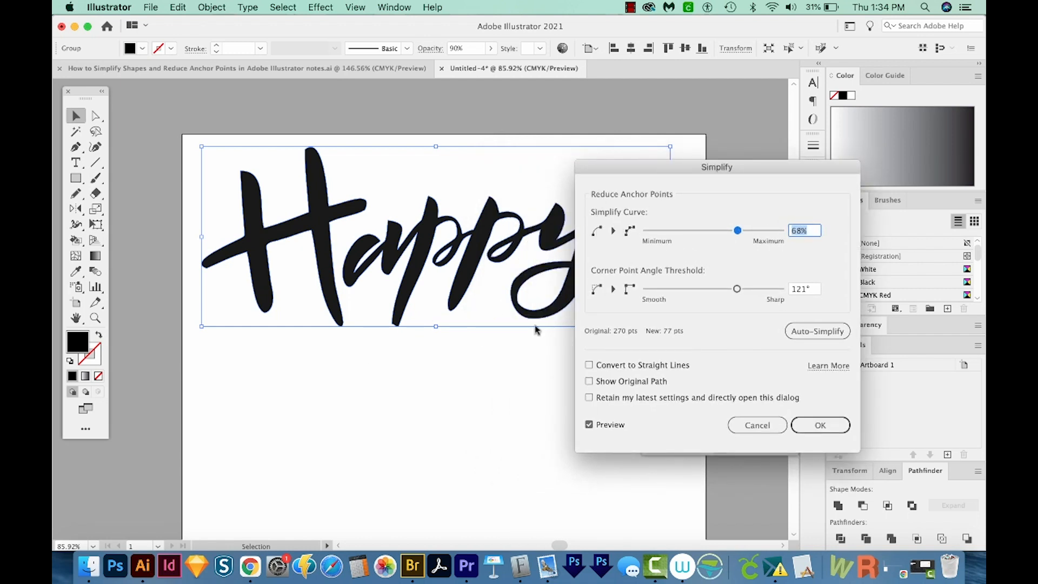
{"action": "left_click_drag", "start_coordinate": [737, 230], "coordinate": [725, 234]}
{"action": "left_click_drag", "start_coordinate": [700, 197], "coordinate": [788, 258]}
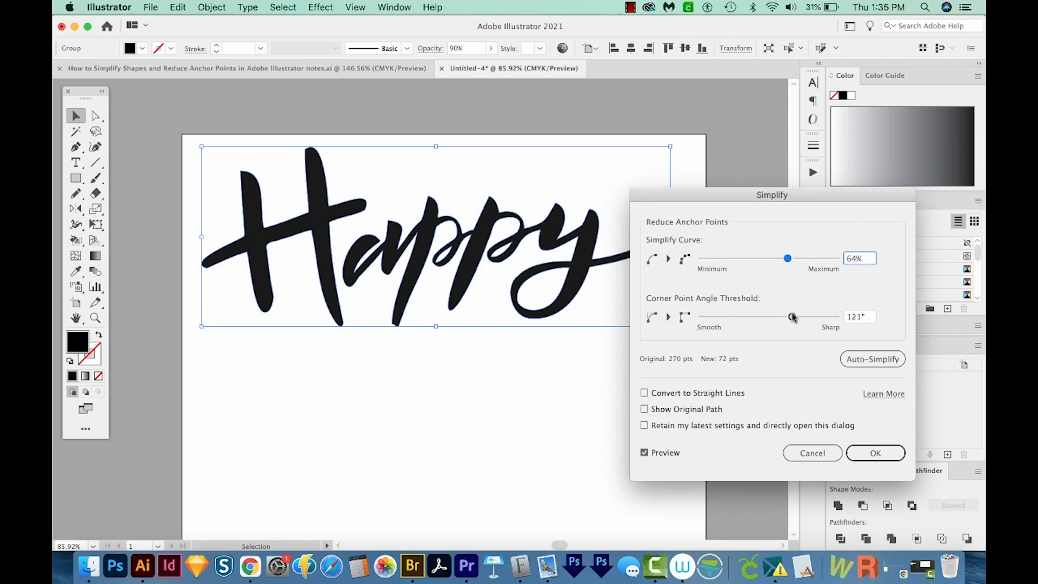
{"action": "mouse_move", "coordinate": [792, 317]}
{"action": "left_mouse_down"}
{"action": "mouse_move", "coordinate": [768, 319]}
{"action": "mouse_move", "coordinate": [797, 318]}
{"action": "left_mouse_up"}
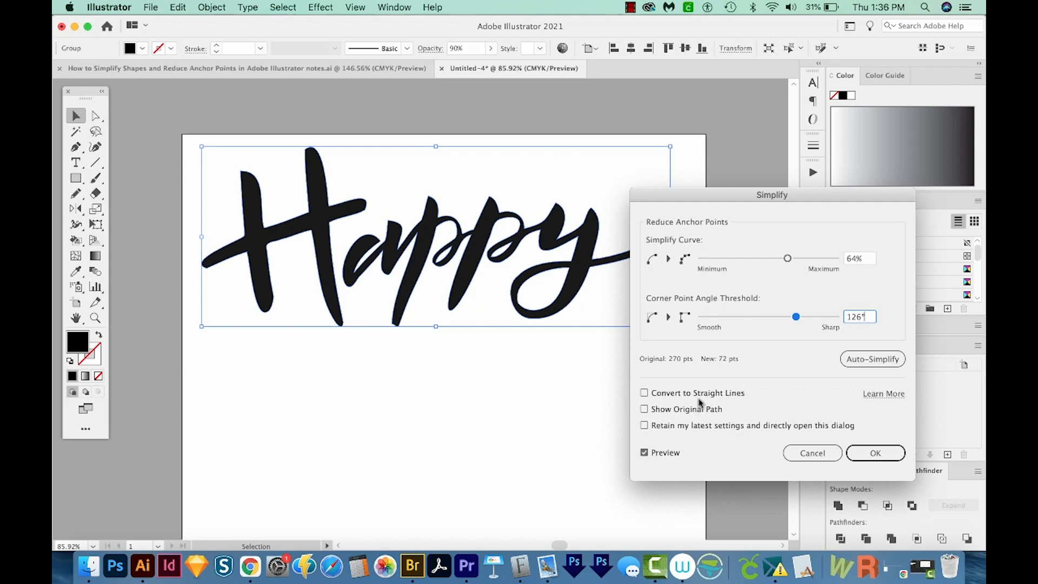
Step: Preview Convert to Straight Lines on the lettering, turn it back off, and apply the simplification
{"action": "left_click", "coordinate": [644, 393]}
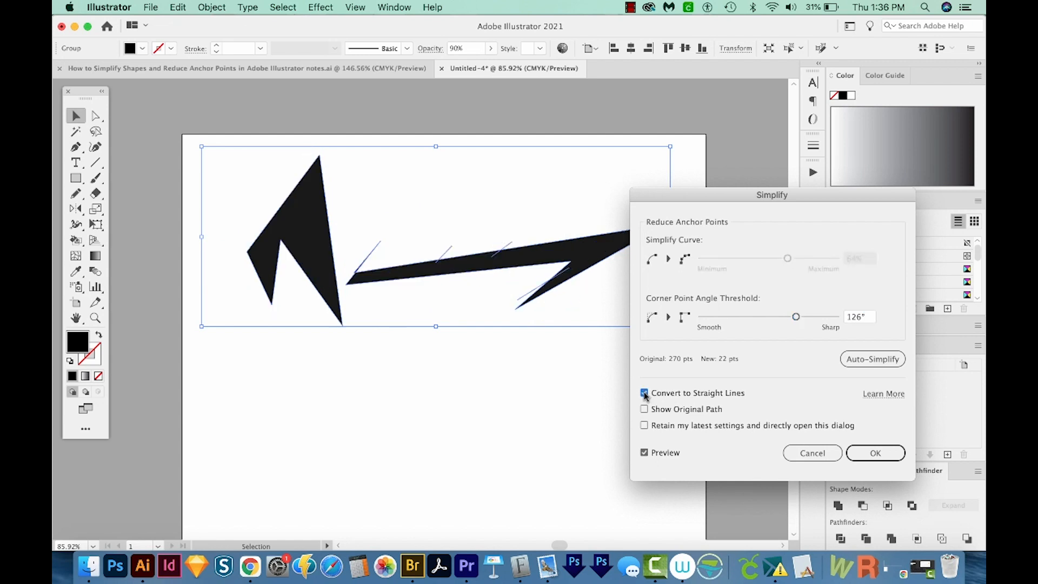
{"action": "left_click", "coordinate": [644, 394]}
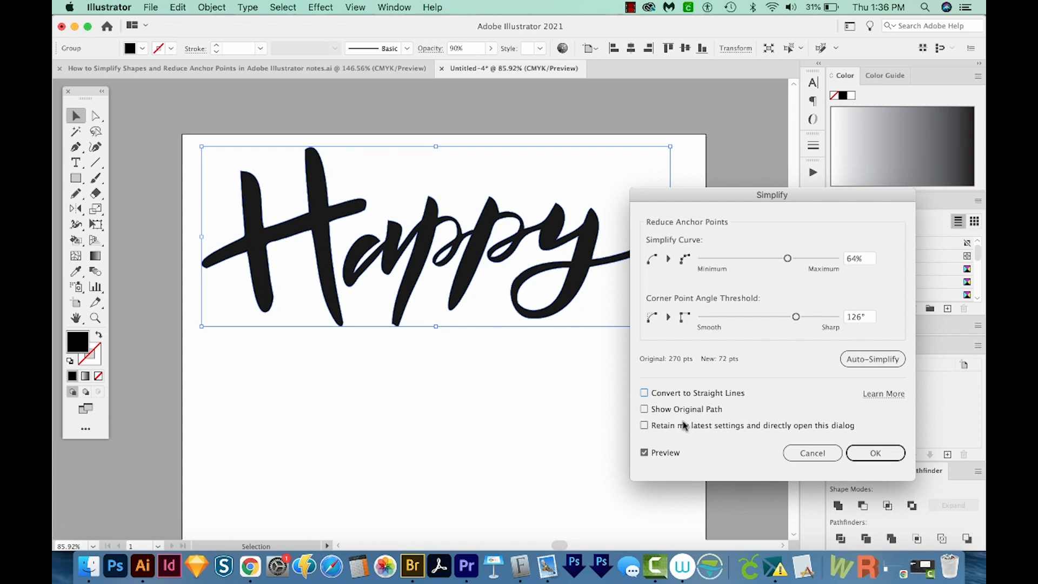
{"action": "left_click", "coordinate": [871, 457]}
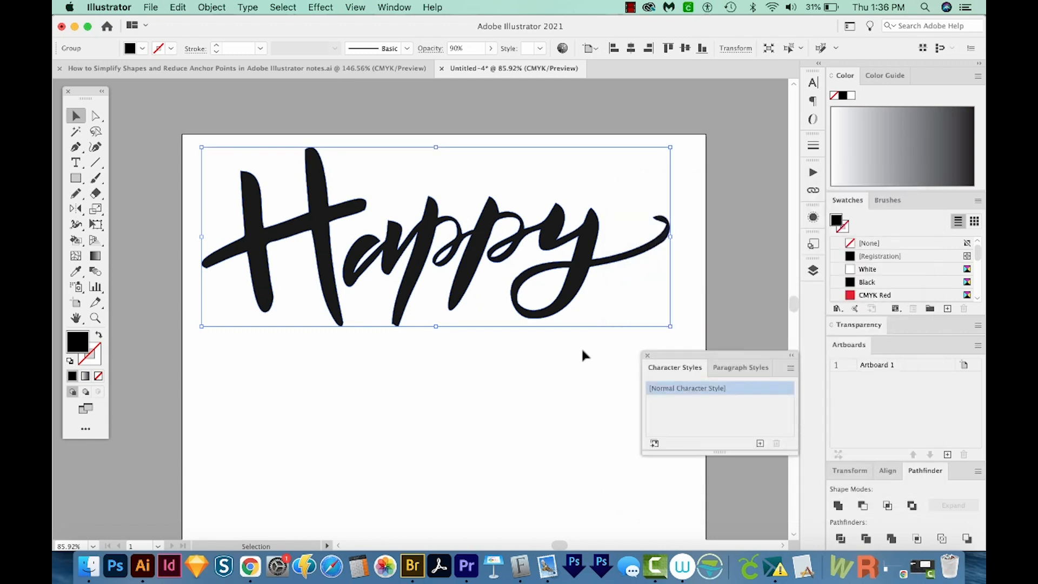
Step: Redraw the lower end and edges of the first p's stem with the Pencil tool
{"action": "key", "text": "a"}
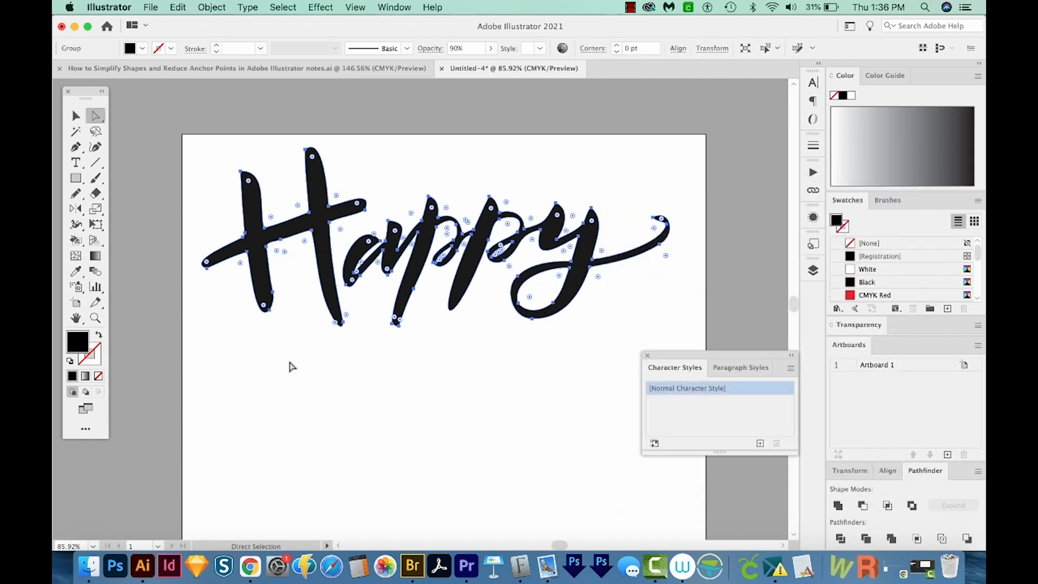
{"action": "key", "text": "z"}
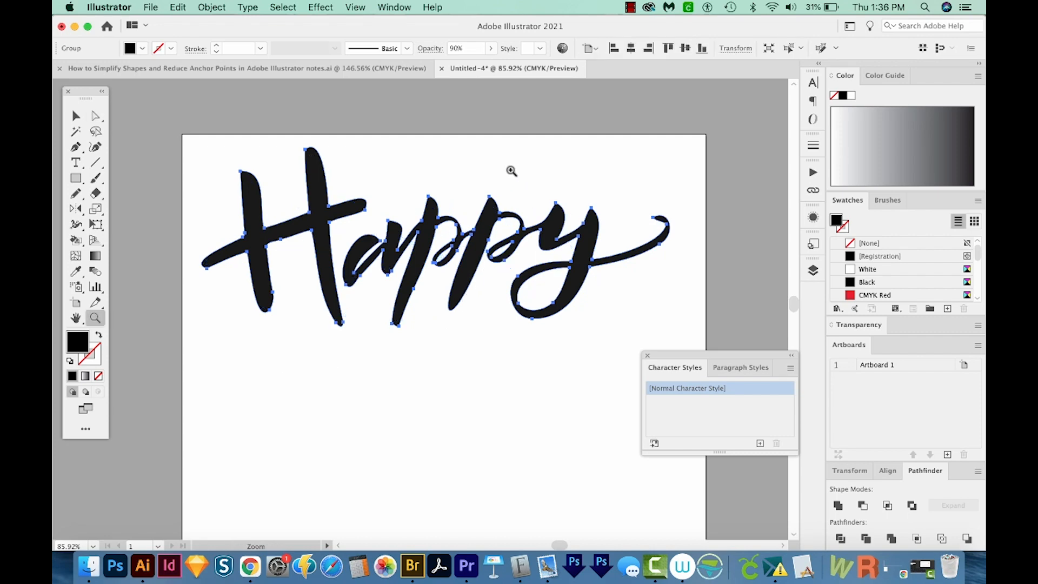
{"action": "left_click_drag", "start_coordinate": [512, 170], "coordinate": [327, 275]}
{"action": "scroll", "coordinate": [395, 368], "scroll_direction": "down", "scroll_amount": 5}
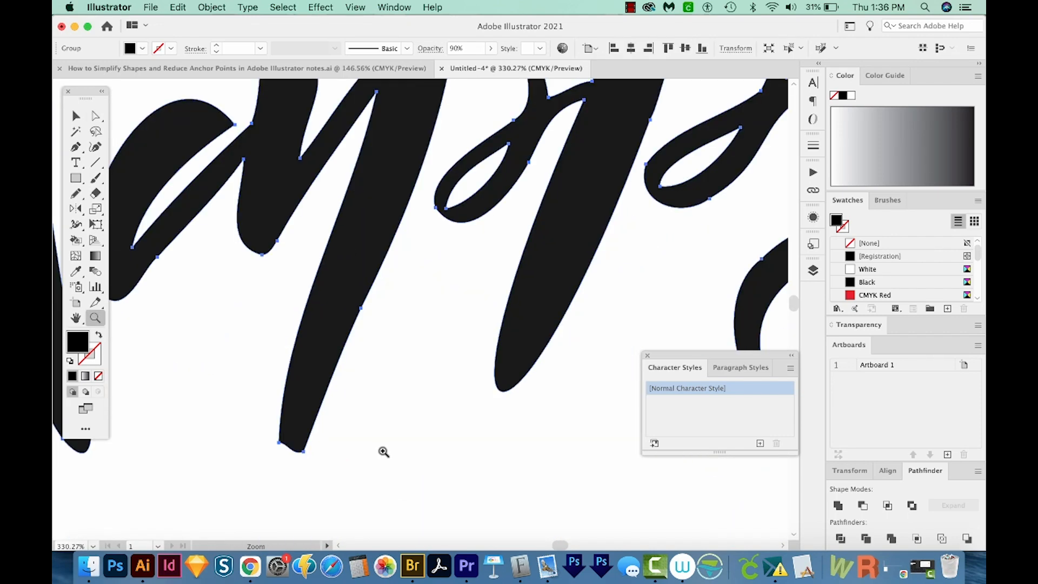
{"action": "key", "text": "n"}
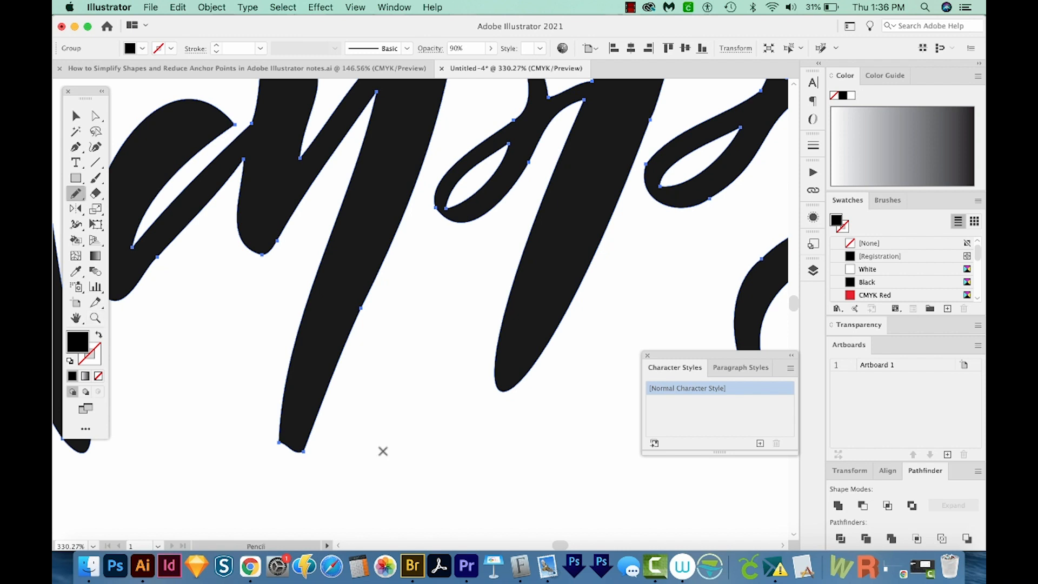
{"action": "left_click_drag", "start_coordinate": [292, 449], "coordinate": [329, 384]}
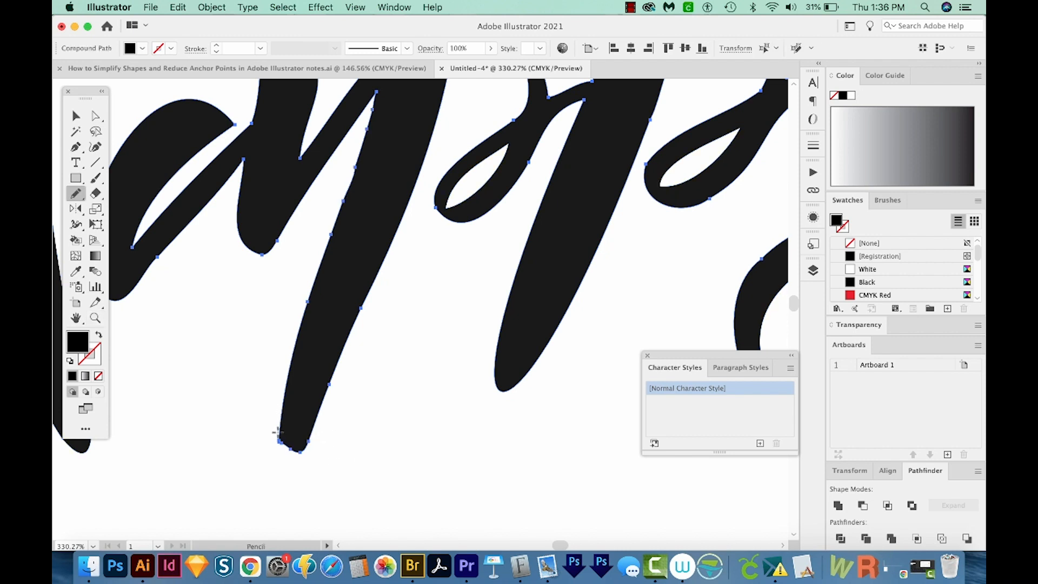
{"action": "left_click_drag", "start_coordinate": [283, 455], "coordinate": [283, 456]}
{"action": "mouse_move", "coordinate": [280, 416]}
{"action": "left_mouse_down"}
{"action": "mouse_move", "coordinate": [284, 455]}
{"action": "mouse_move", "coordinate": [318, 416]}
{"action": "left_mouse_up"}
{"action": "left_click_drag", "start_coordinate": [76, 193], "coordinate": [108, 219]}
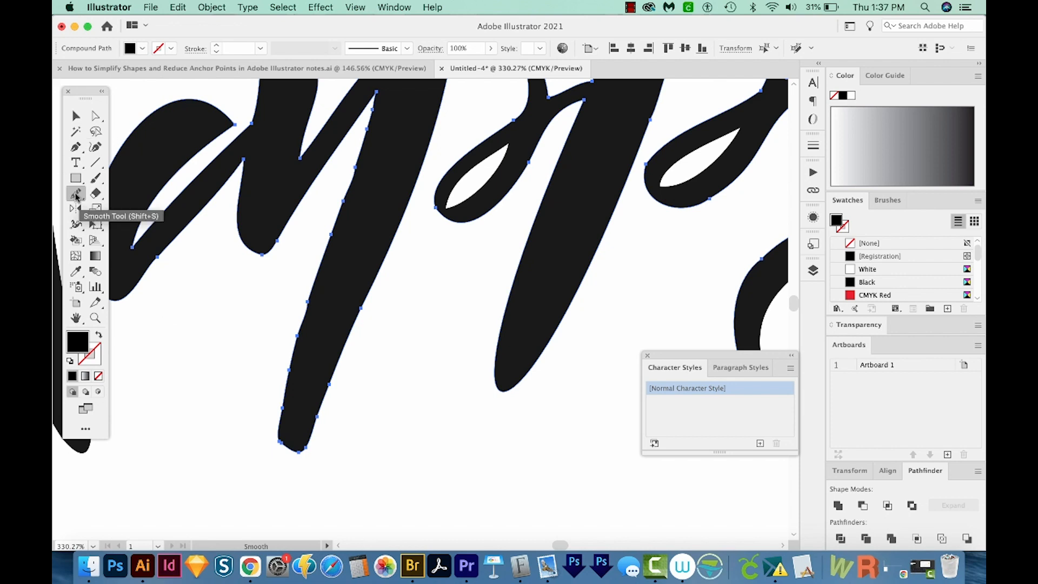
{"action": "key", "text": "n"}
Step: Round the lower corners of both p's small counters to about 2.2 pt and 2.5 pt, and select the stems' top anchor points
{"action": "scroll", "coordinate": [403, 406], "scroll_direction": "up", "scroll_amount": 4}
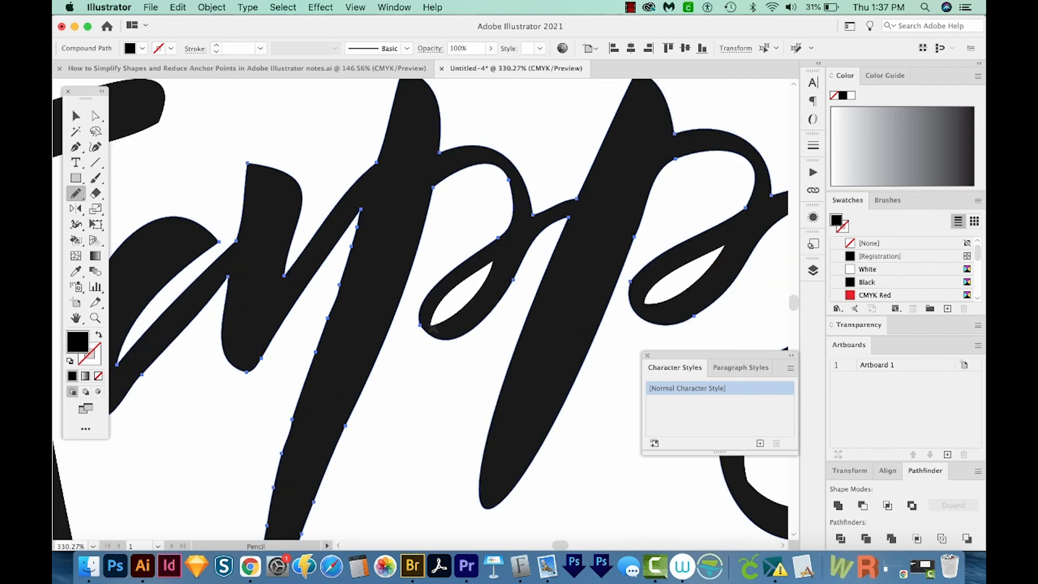
{"action": "key", "text": "a"}
{"action": "left_click", "coordinate": [439, 318]}
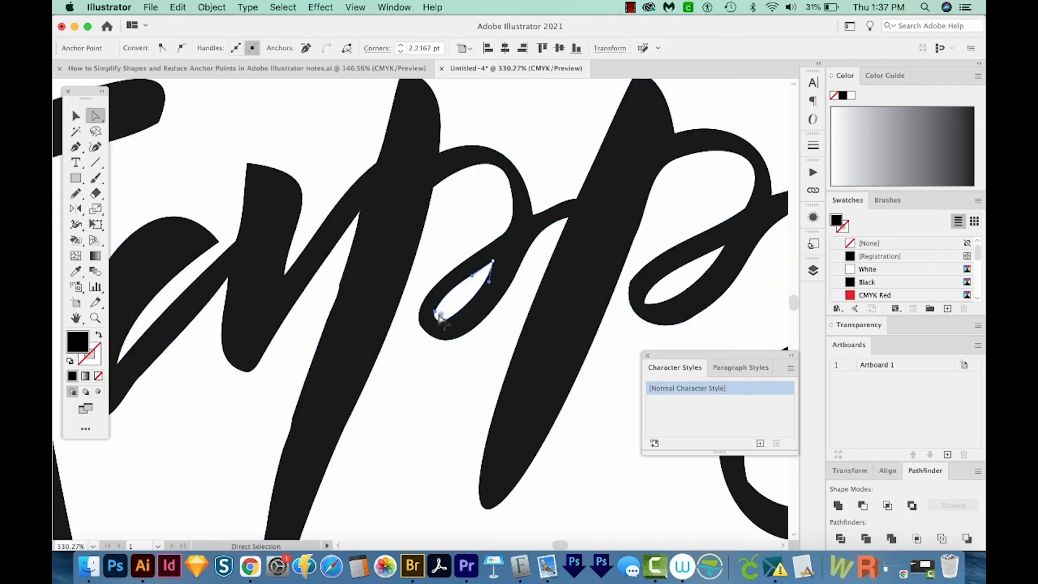
{"action": "left_click_drag", "start_coordinate": [646, 302], "coordinate": [478, 328]}
{"action": "left_click", "coordinate": [467, 338]}
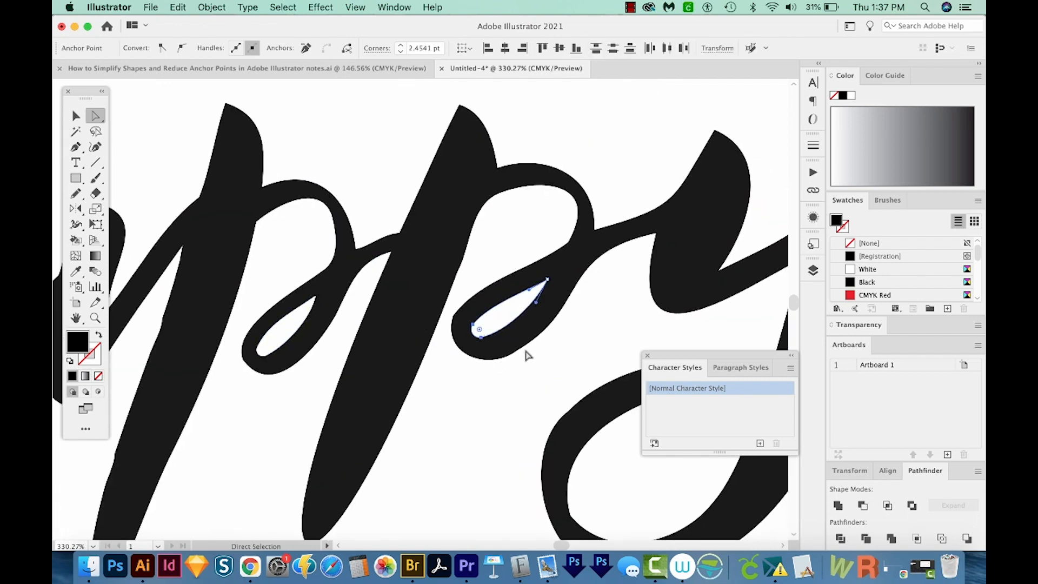
{"action": "left_click_drag", "start_coordinate": [476, 93], "coordinate": [437, 117]}
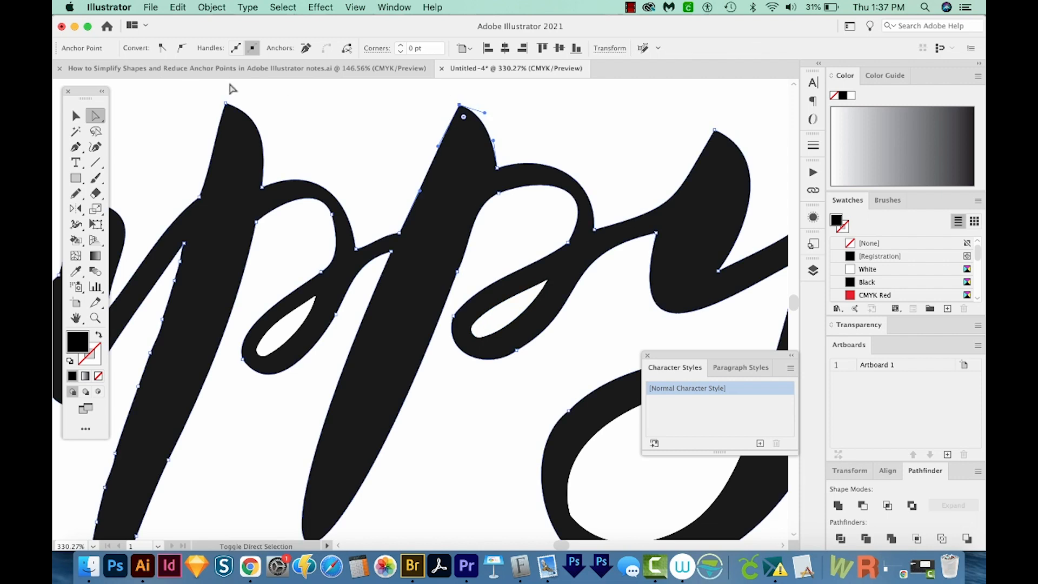
{"action": "left_click_drag", "start_coordinate": [229, 91], "coordinate": [234, 124]}
Step: Reshape the inner corner at the curled tip of the y's tail, and redraw its edge with the Pencil tool
{"action": "key", "text": "super+minus"}
{"action": "key", "text": "super+minus"}
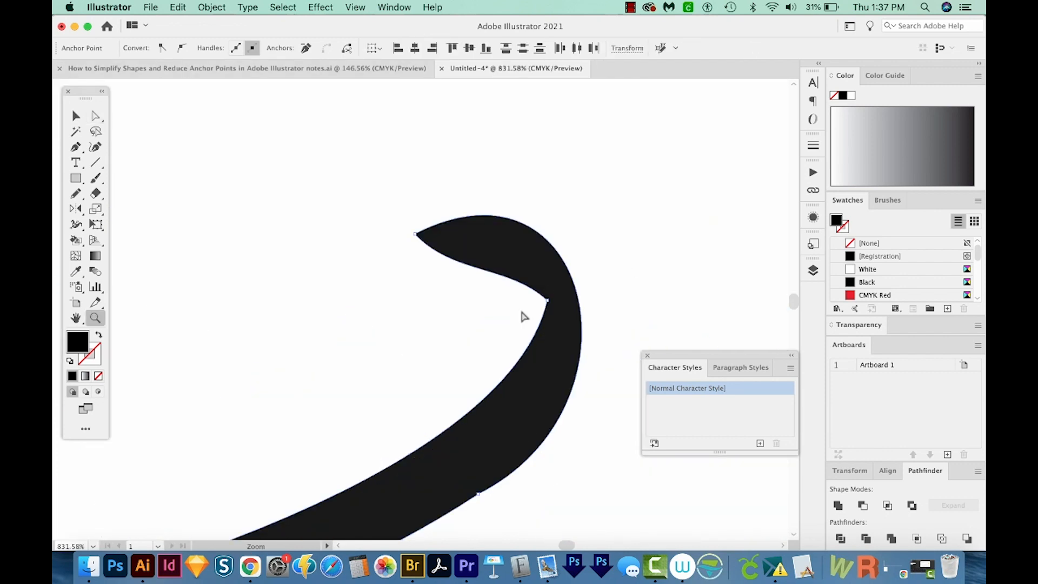
{"action": "key", "text": "a"}
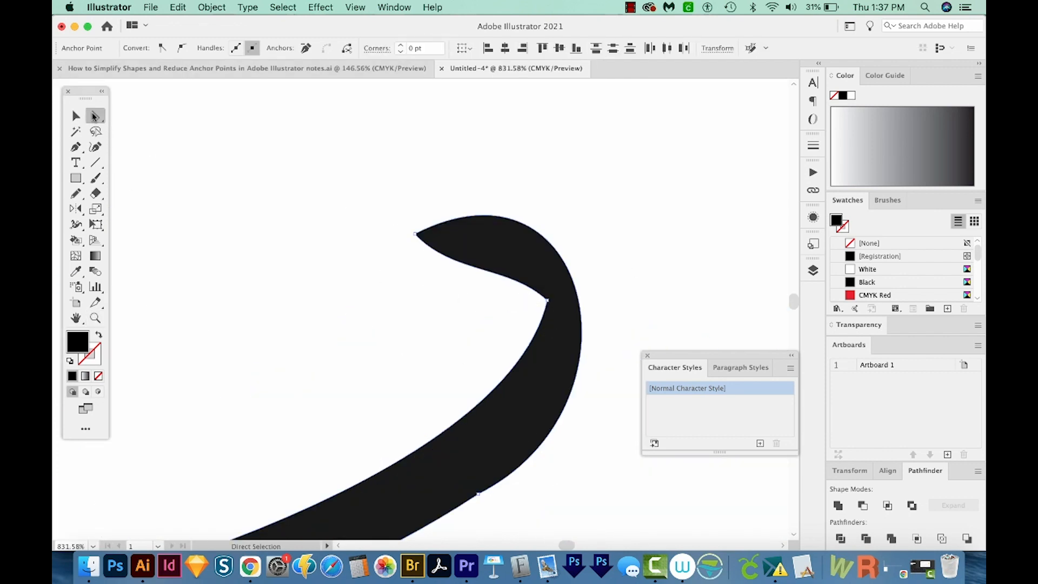
{"action": "mouse_move", "coordinate": [547, 300]}
{"action": "left_mouse_down"}
{"action": "mouse_move", "coordinate": [525, 297]}
{"action": "mouse_move", "coordinate": [524, 331]}
{"action": "left_mouse_up"}
{"action": "key", "text": "n"}
{"action": "mouse_move", "coordinate": [514, 295]}
{"action": "left_mouse_down"}
{"action": "mouse_move", "coordinate": [518, 342]}
{"action": "mouse_move", "coordinate": [521, 332]}
{"action": "mouse_move", "coordinate": [522, 320]}
{"action": "mouse_move", "coordinate": [495, 379]}
{"action": "mouse_move", "coordinate": [494, 368]}
{"action": "mouse_move", "coordinate": [495, 403]}
{"action": "left_mouse_up"}
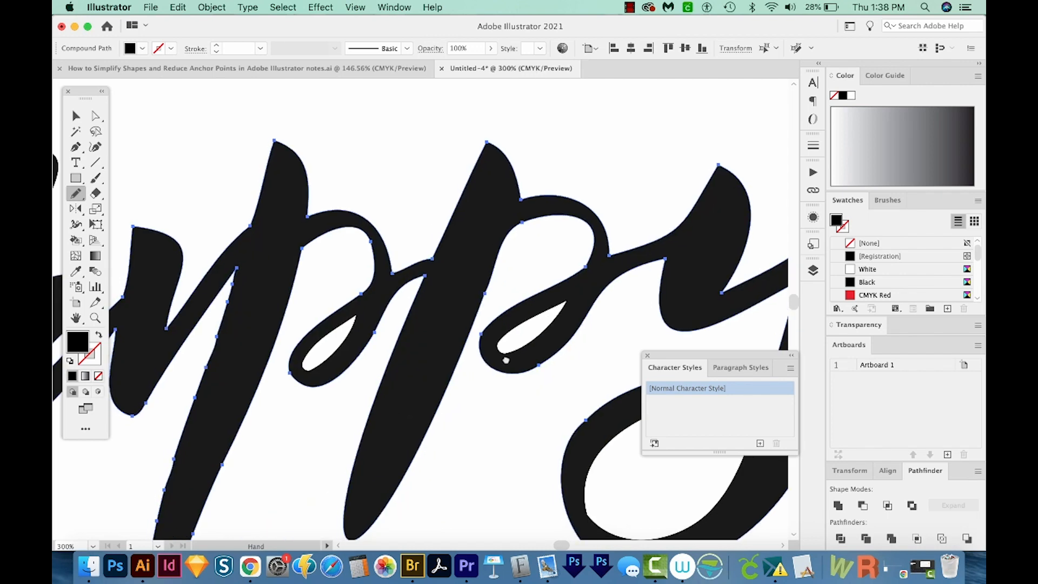
{"action": "mouse_move", "coordinate": [327, 361]}
{"action": "left_mouse_down"}
{"action": "mouse_move", "coordinate": [540, 359]}
{"action": "mouse_move", "coordinate": [581, 343]}
{"action": "left_mouse_up"}
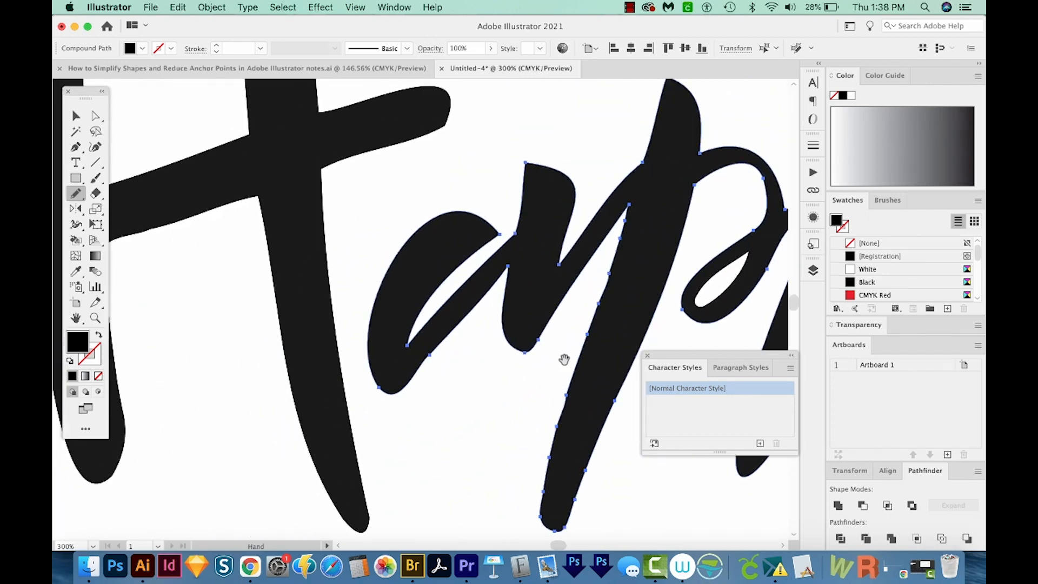
{"action": "key", "text": "super+1"}
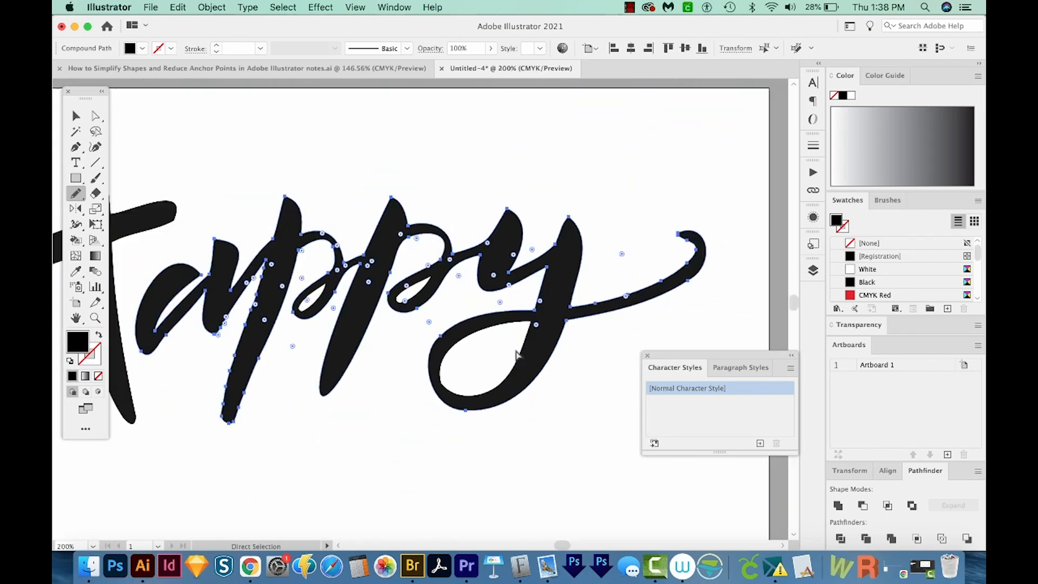